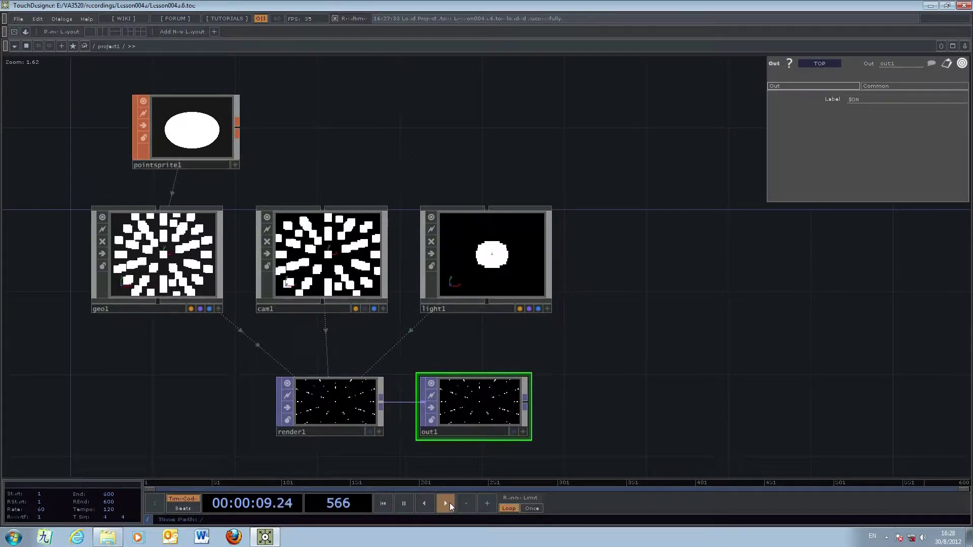
# Briefly preview out1's render, then dive into geo1 and pan to particle1
pyautogui.click(514, 432)
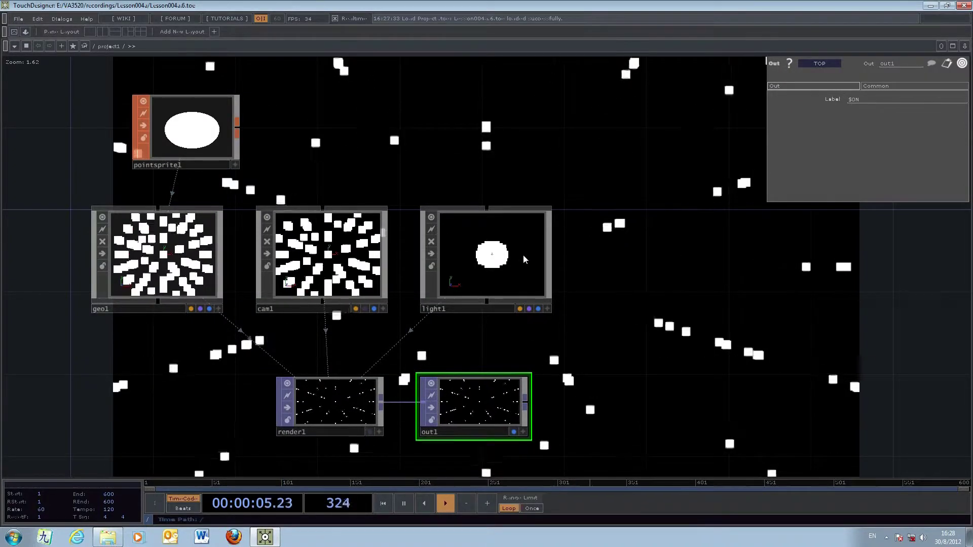
pyautogui.click(513, 432)
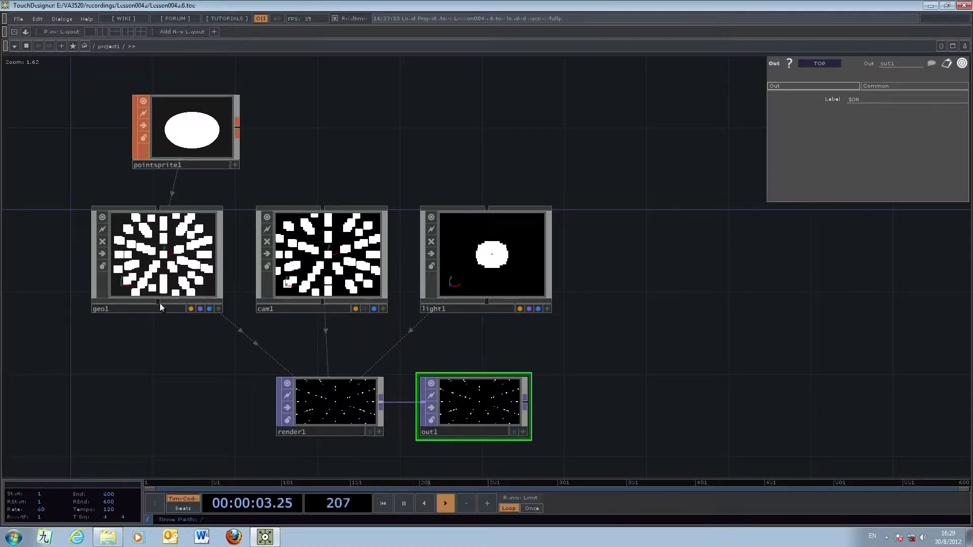
pyautogui.click(175, 262)
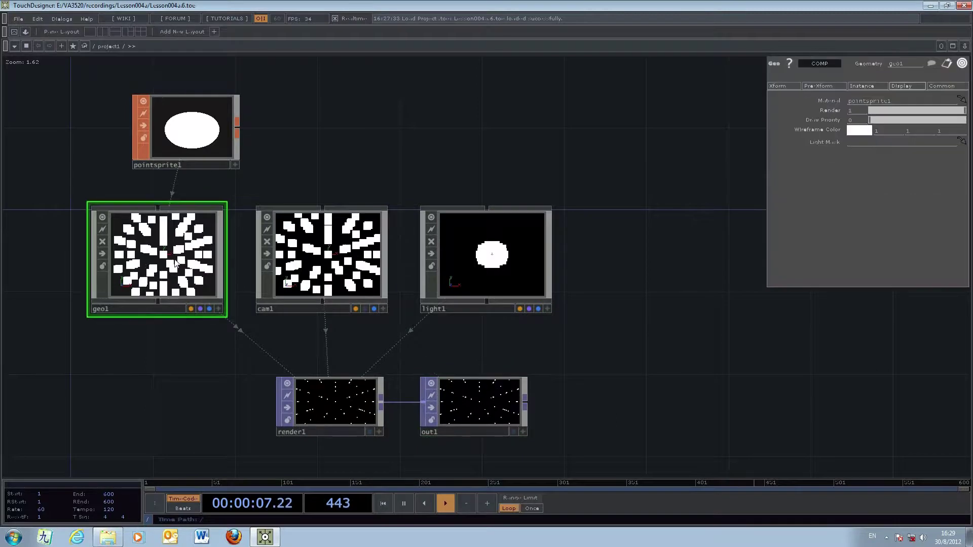
pyautogui.press('i')
pyautogui.moveTo(735, 385); pyautogui.dragTo(638, 393)
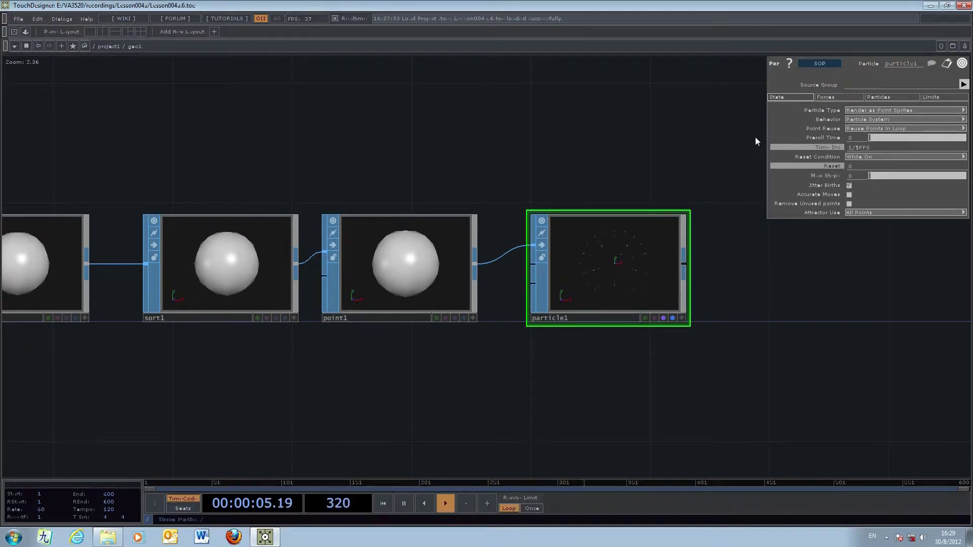
# Set particle1's Turbulence X and Y values to 0.05 on the Forces page
pyautogui.click(840, 97)
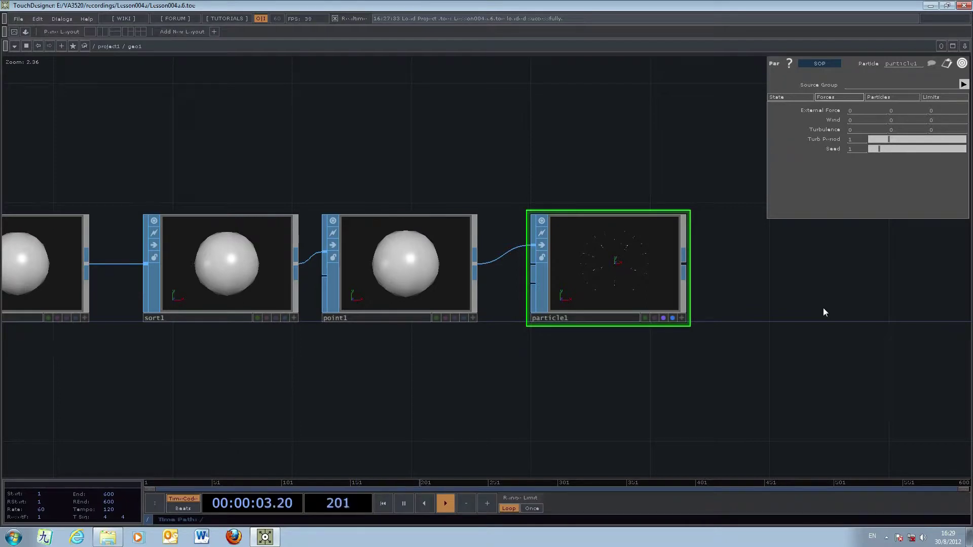
pyautogui.moveTo(803, 334); pyautogui.dragTo(793, 297)
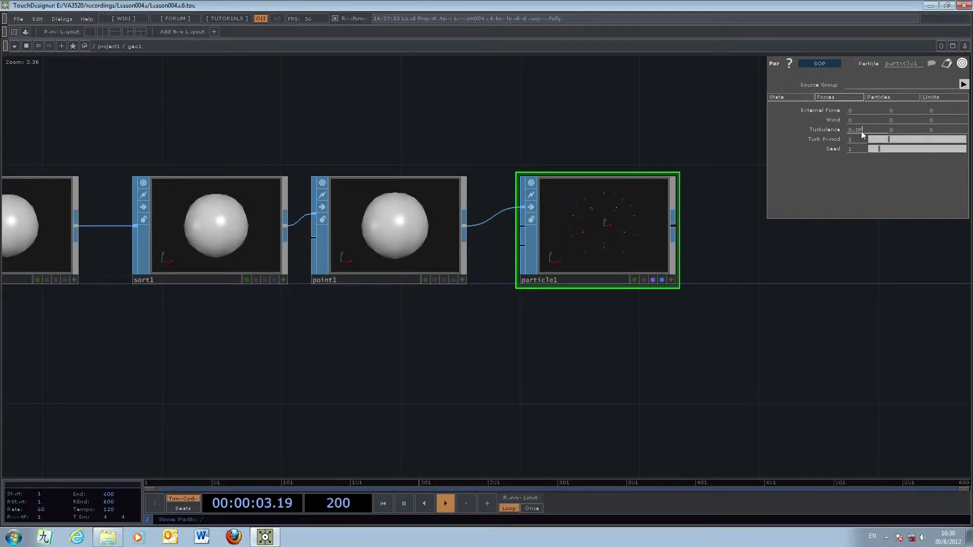
pyautogui.click(911, 130)
pyautogui.press('BackSpace')
pyautogui.write('.05')
pyautogui.click(942, 130)
# Toggle particle1's Reset on the State page to restart the simulation
pyautogui.click(782, 96)
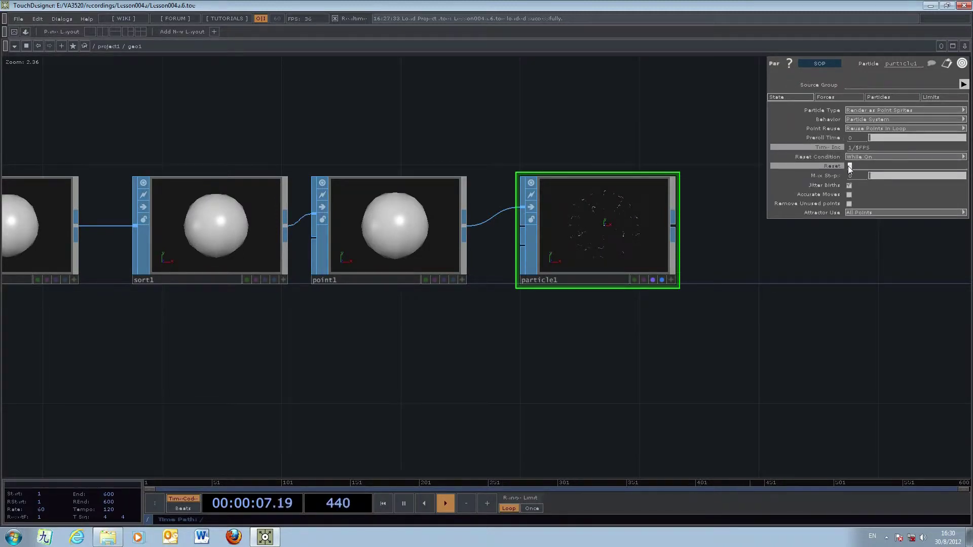
pyautogui.click(850, 166)
pyautogui.click(850, 167)
pyautogui.click(849, 167)
# Return to project1 and briefly preview out1's turbulent trails behind the network
pyautogui.moveTo(556, 355); pyautogui.dragTo(631, 373)
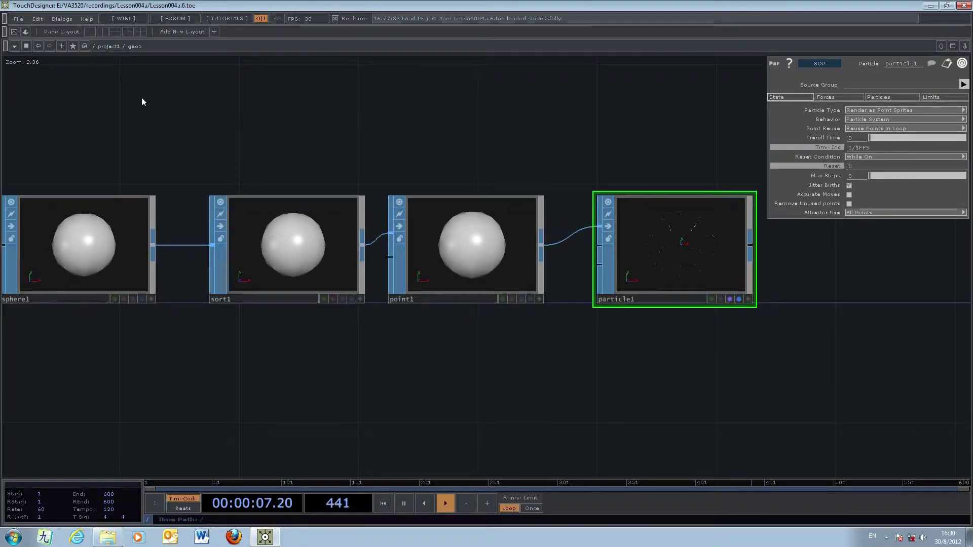
pyautogui.click(109, 47)
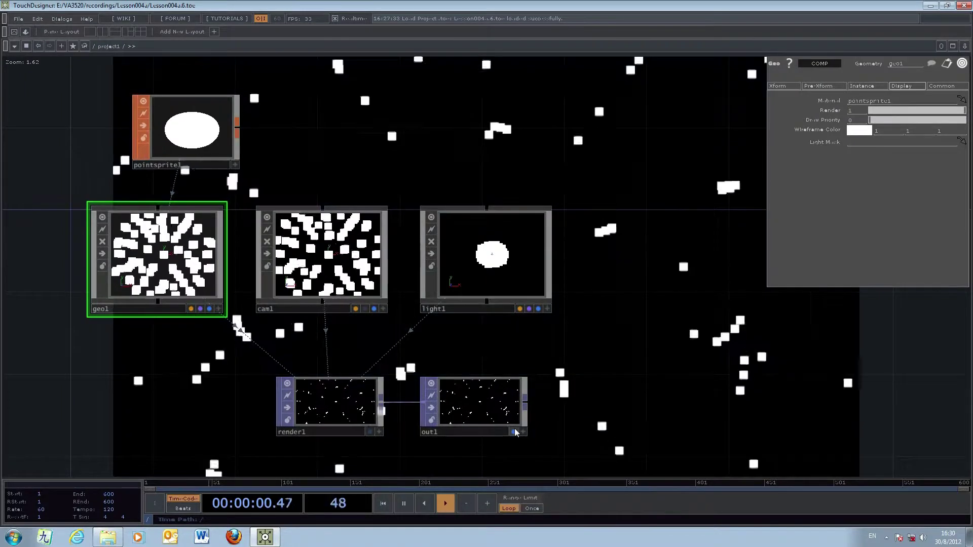
pyautogui.click(514, 431)
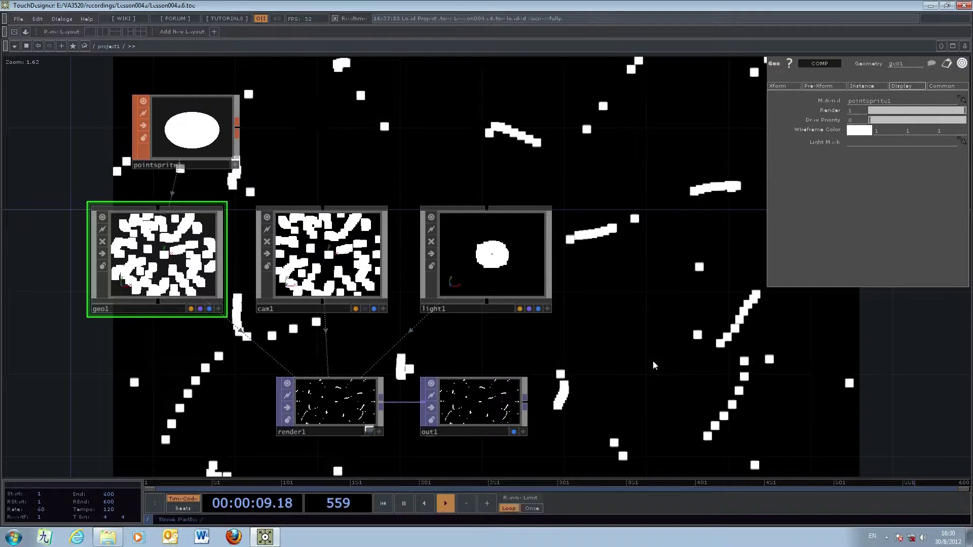
pyautogui.click(514, 432)
# Set pointsprite1's sprite Color to yellow in the colour picker
pyautogui.moveTo(695, 367); pyautogui.dragTo(691, 382)
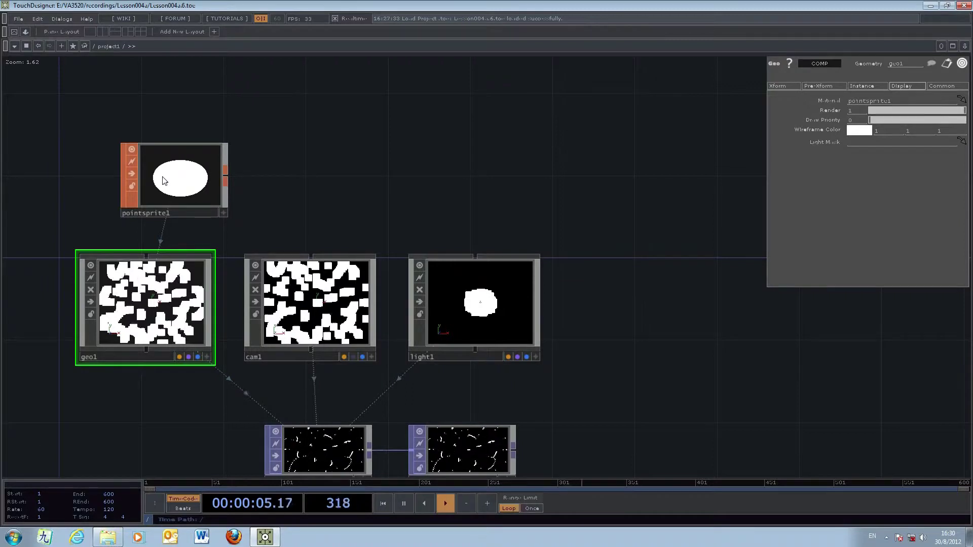
pyautogui.moveTo(200, 181); pyautogui.dragTo(178, 181)
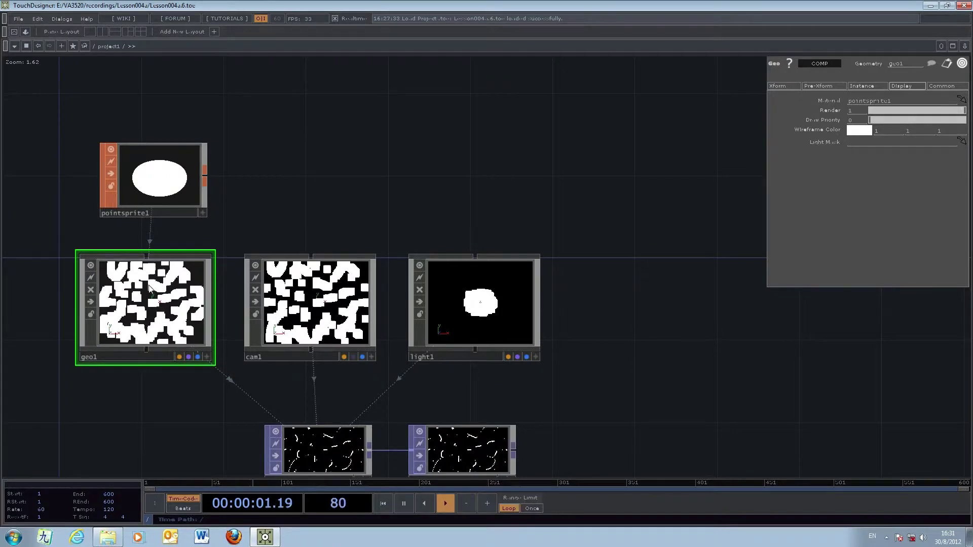
pyautogui.click(156, 185)
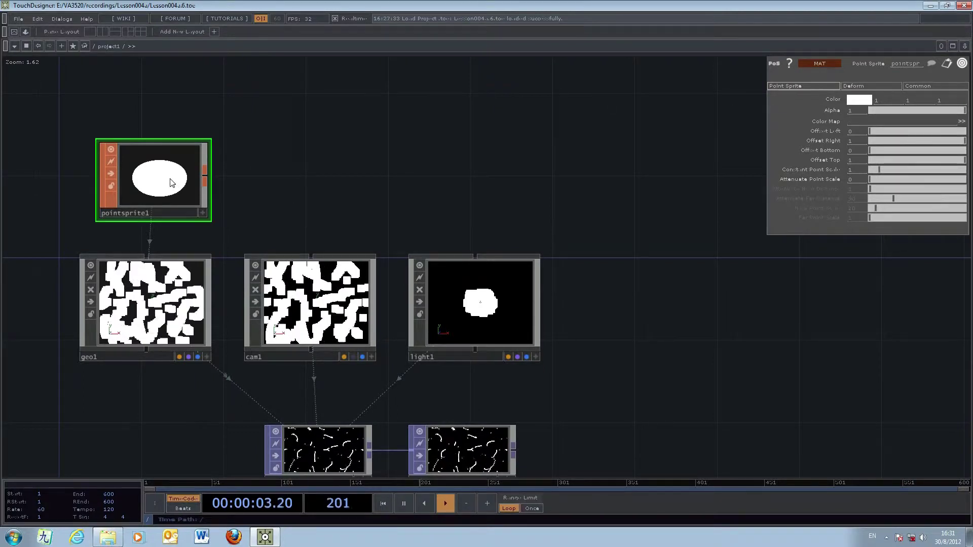
pyautogui.click(852, 100)
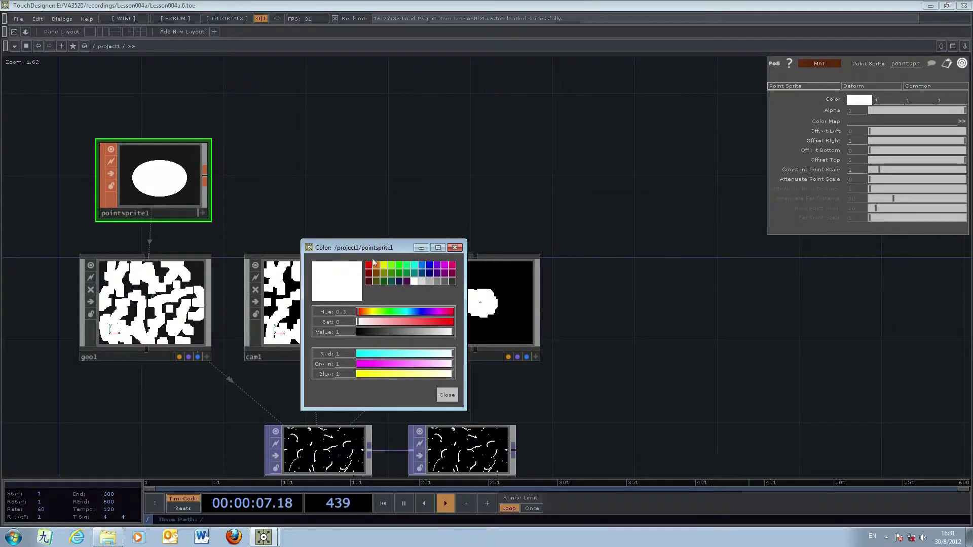
pyautogui.moveTo(403, 248); pyautogui.dragTo(614, 247)
pyautogui.click(596, 263)
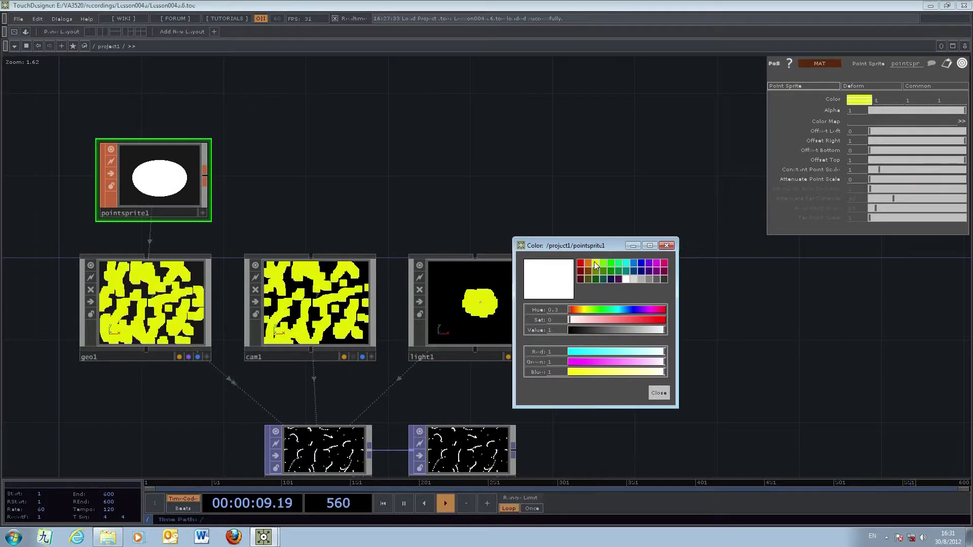
pyautogui.click(659, 392)
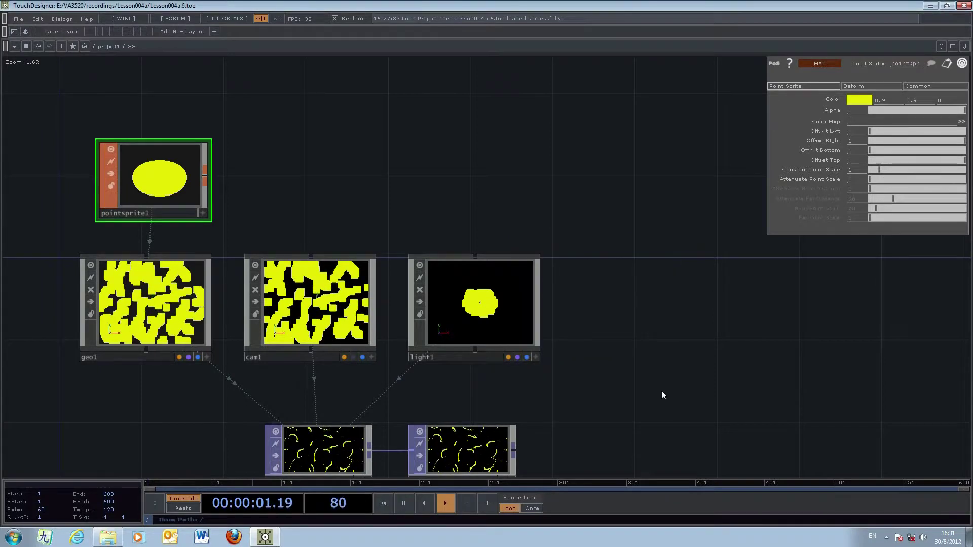
pyautogui.moveTo(661, 390); pyautogui.dragTo(658, 372)
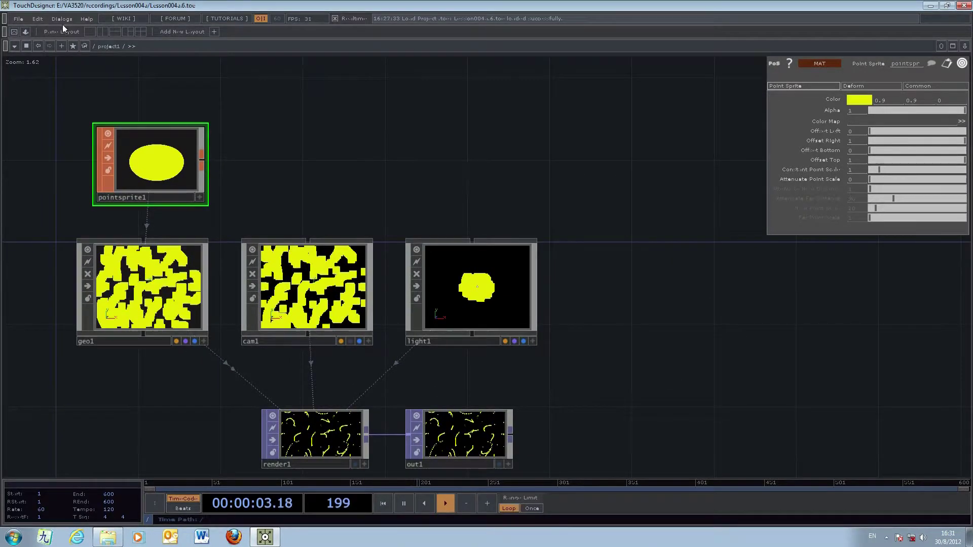
# Save the project as Lesson004u.7.toe
pyautogui.click(24, 21)
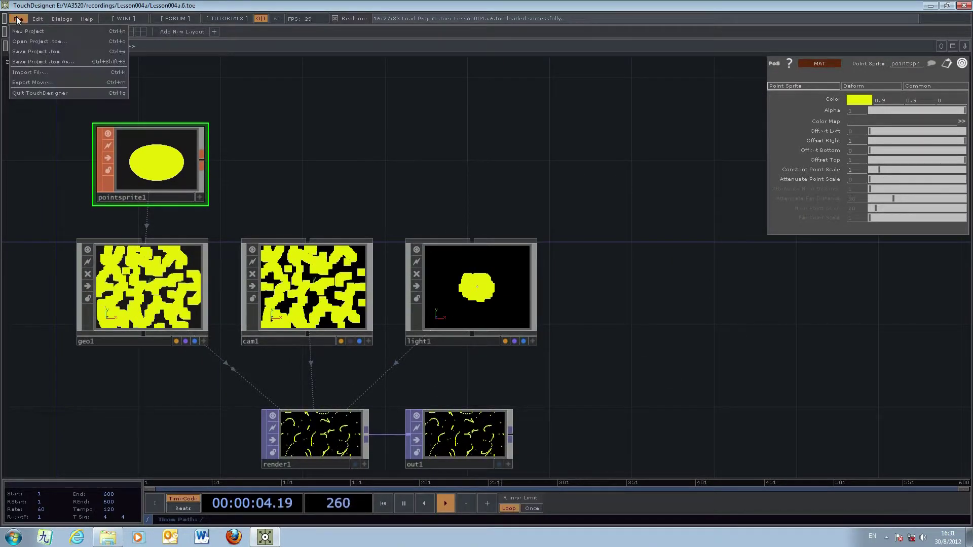
pyautogui.click(41, 52)
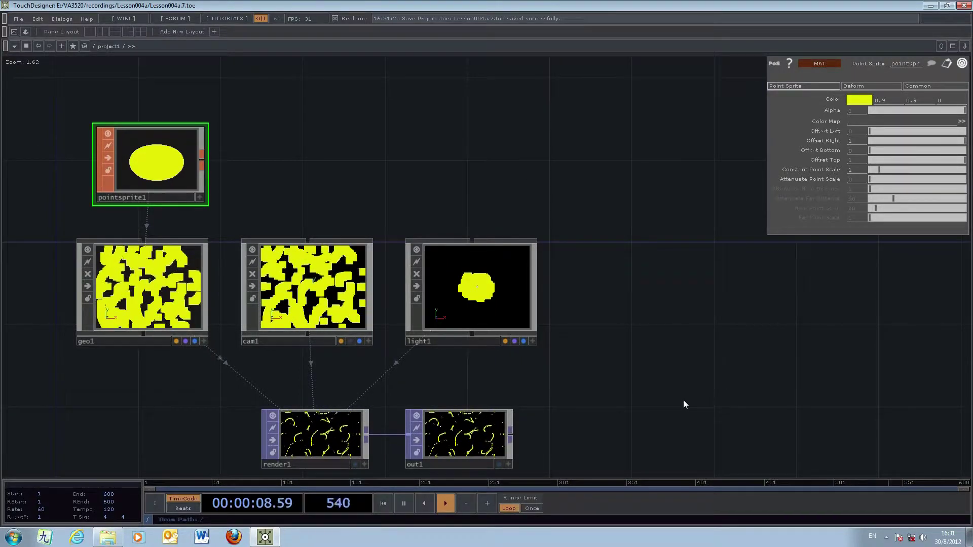
pyautogui.moveTo(671, 386); pyautogui.dragTo(673, 374)
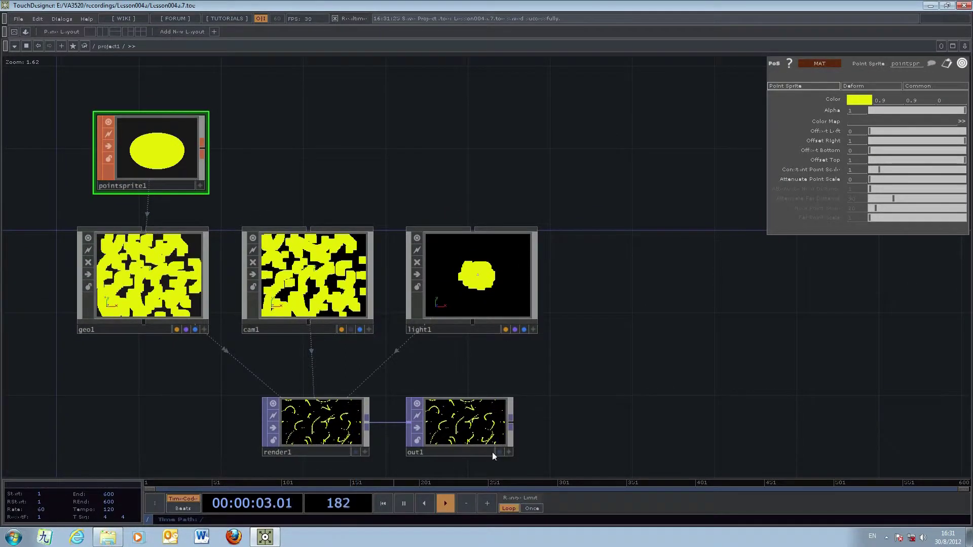
# Preview out1's yellow render, then open the OP Create dialog in the network
pyautogui.click(499, 450)
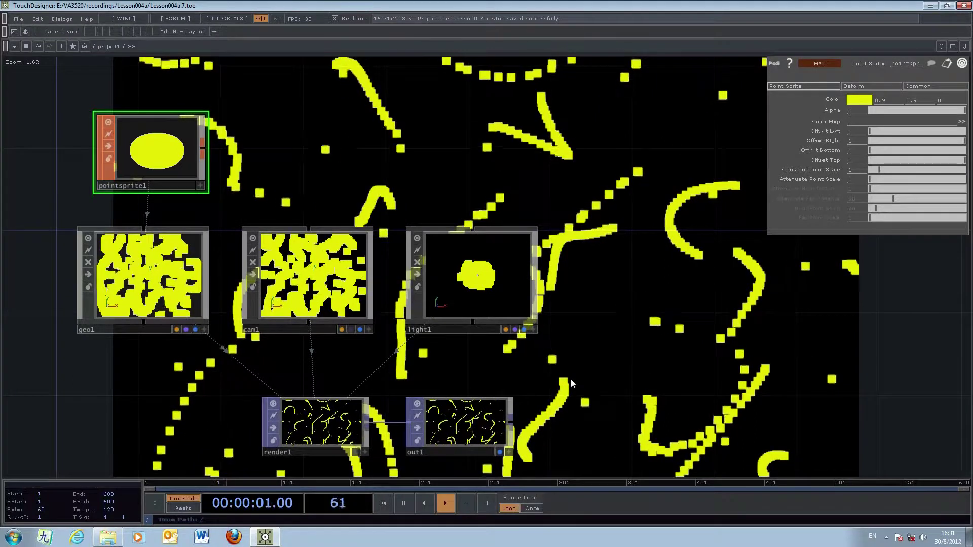
pyautogui.click(499, 452)
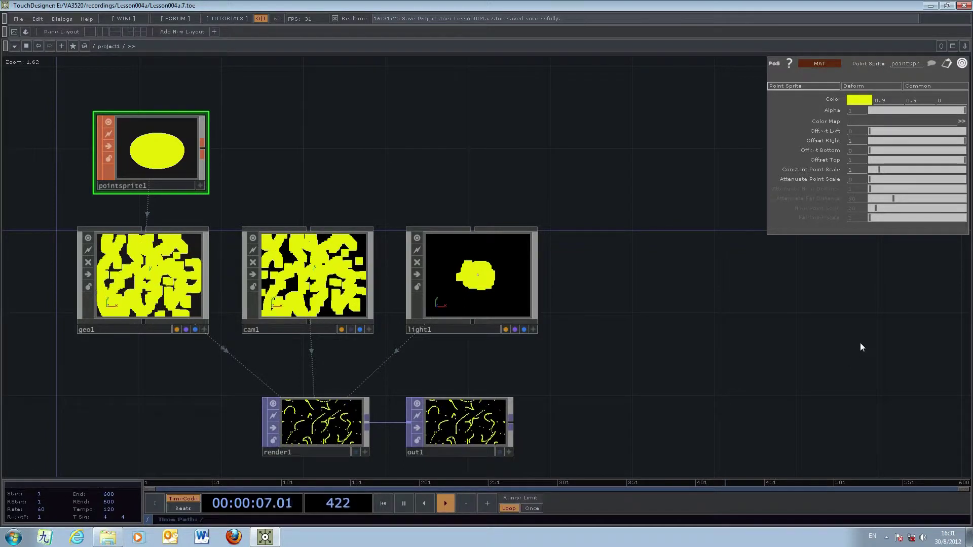
pyautogui.moveTo(860, 346); pyautogui.dragTo(852, 407)
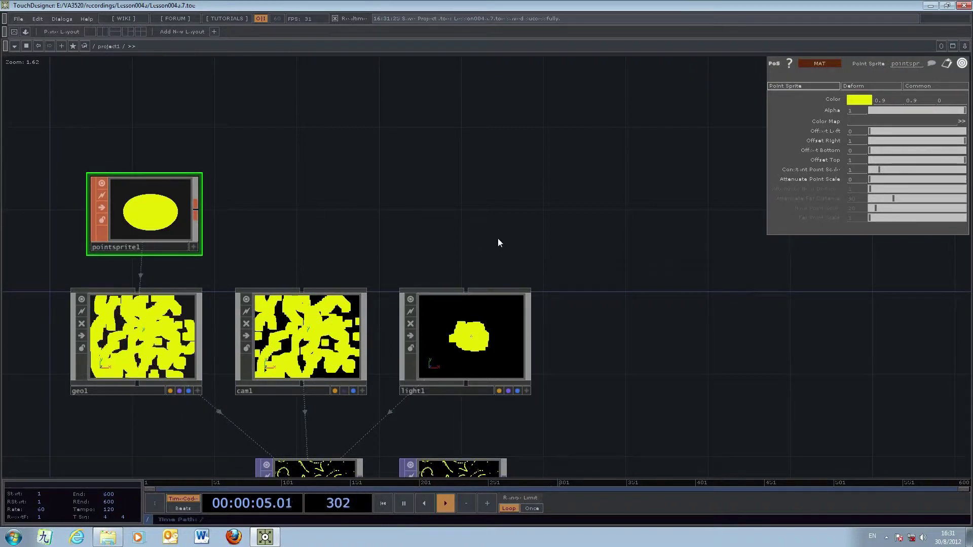
pyautogui.moveTo(610, 284); pyautogui.dragTo(696, 244)
pyautogui.press('Tab')
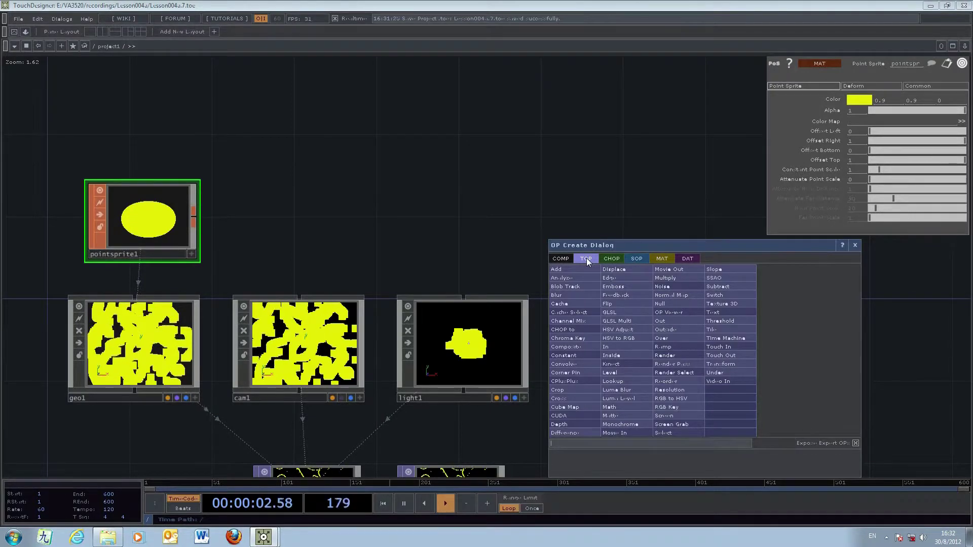
# Add a Ramp TOP, ramp1, and set its Type to Circular
pyautogui.click(673, 346)
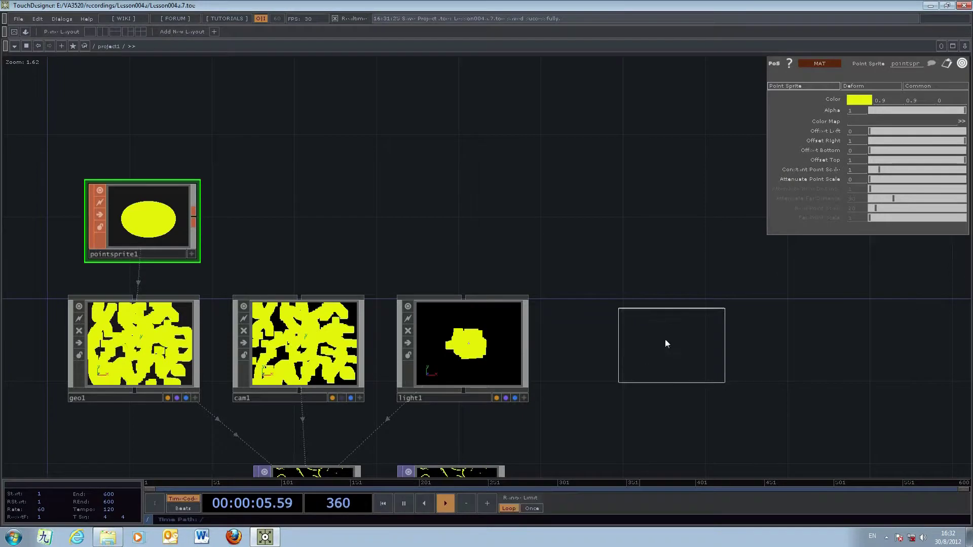
pyautogui.click(320, 227)
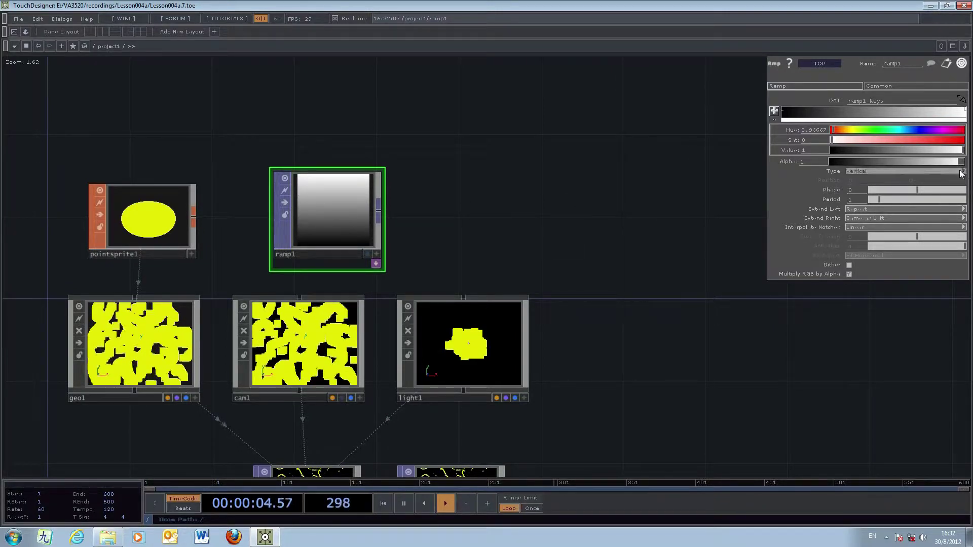
pyautogui.click(931, 172)
pyautogui.click(941, 171)
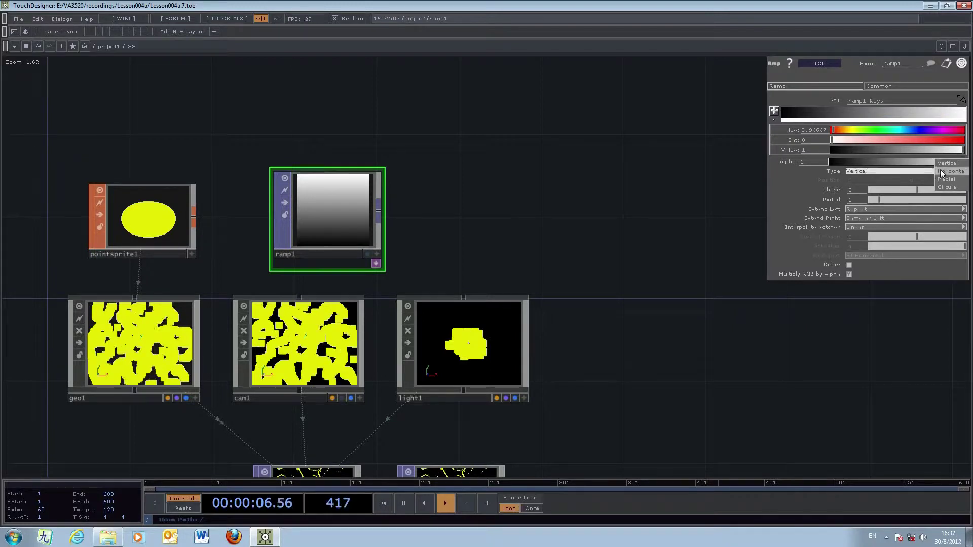
pyautogui.click(926, 171)
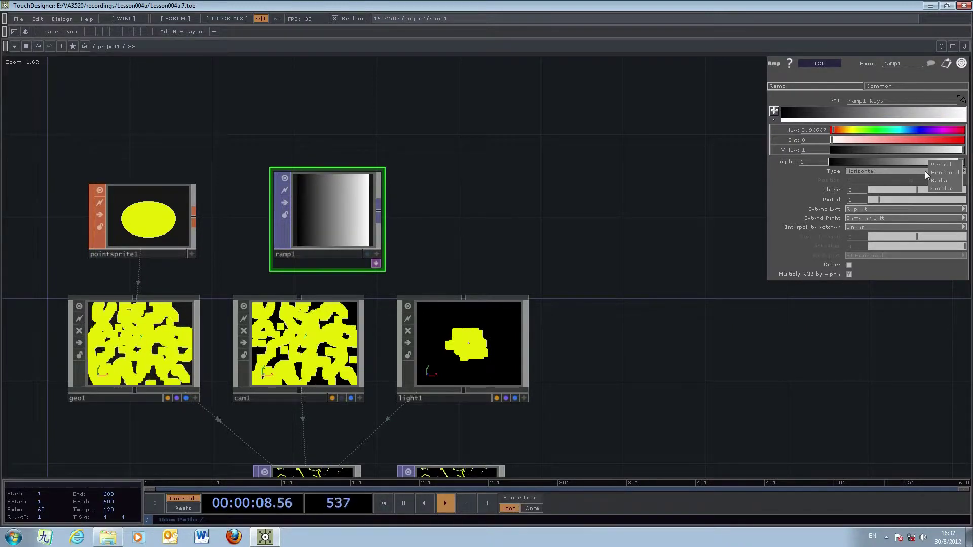
pyautogui.click(943, 188)
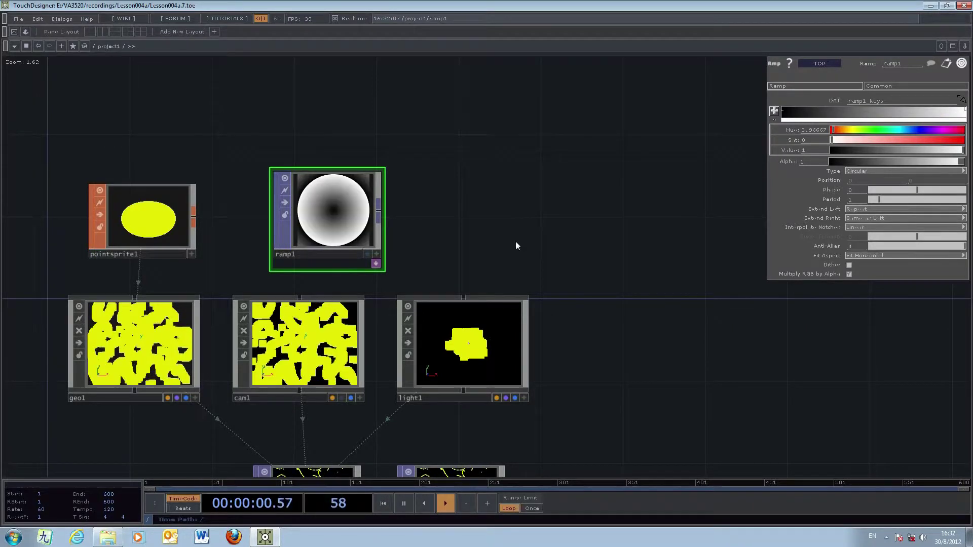
pyautogui.moveTo(529, 240); pyautogui.dragTo(507, 232)
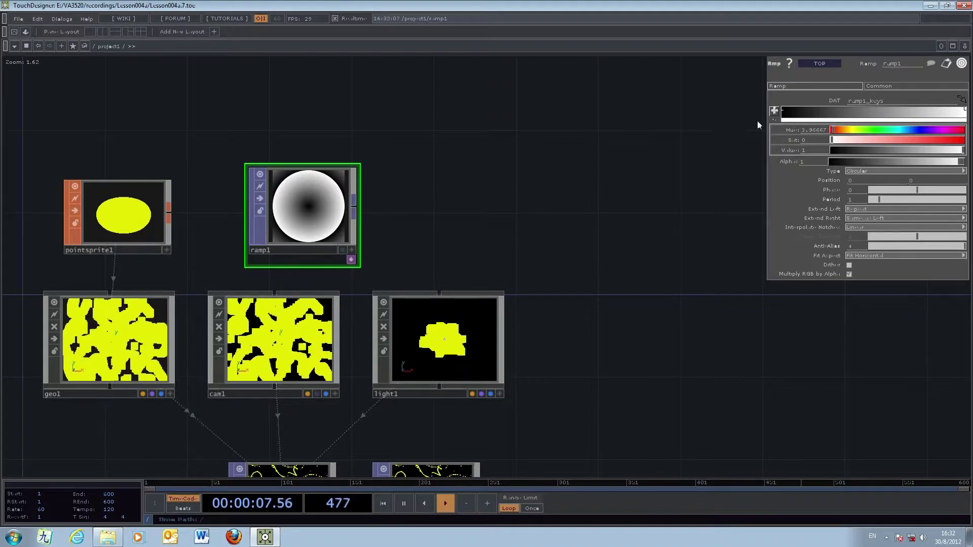
# Make ramp1's left key white with alpha 0 and set Period to 1.43
pyautogui.click(782, 109)
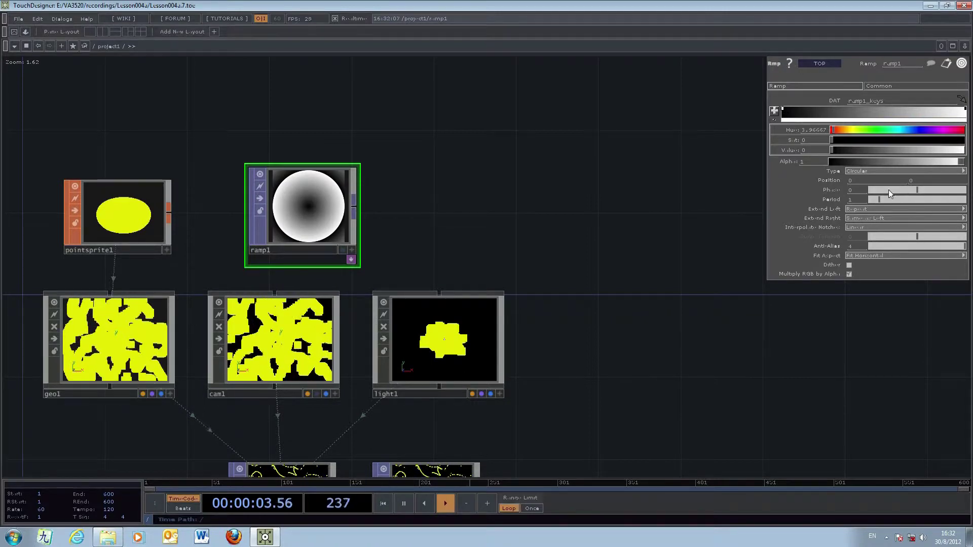
pyautogui.moveTo(833, 152); pyautogui.dragTo(968, 153)
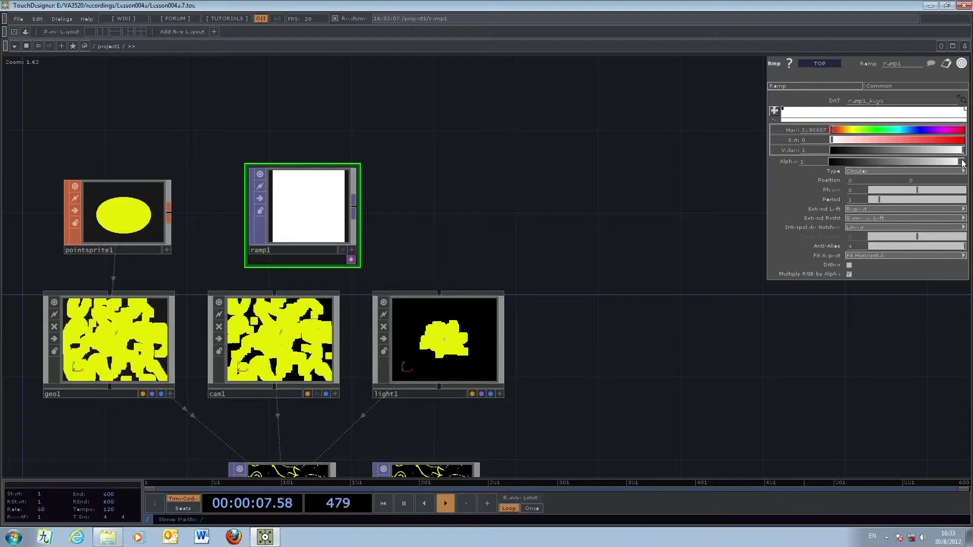
pyautogui.moveTo(962, 163); pyautogui.dragTo(828, 163)
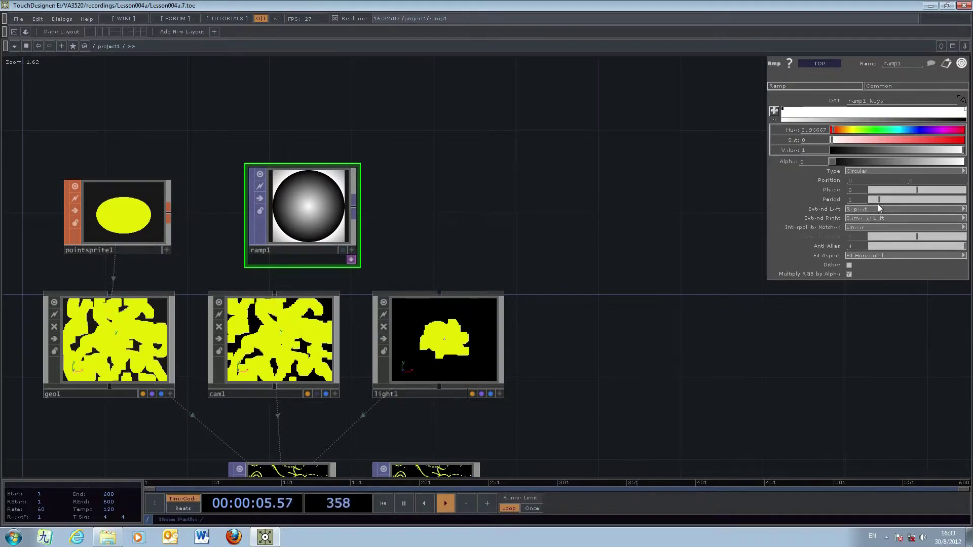
pyautogui.moveTo(879, 201); pyautogui.dragTo(882, 201)
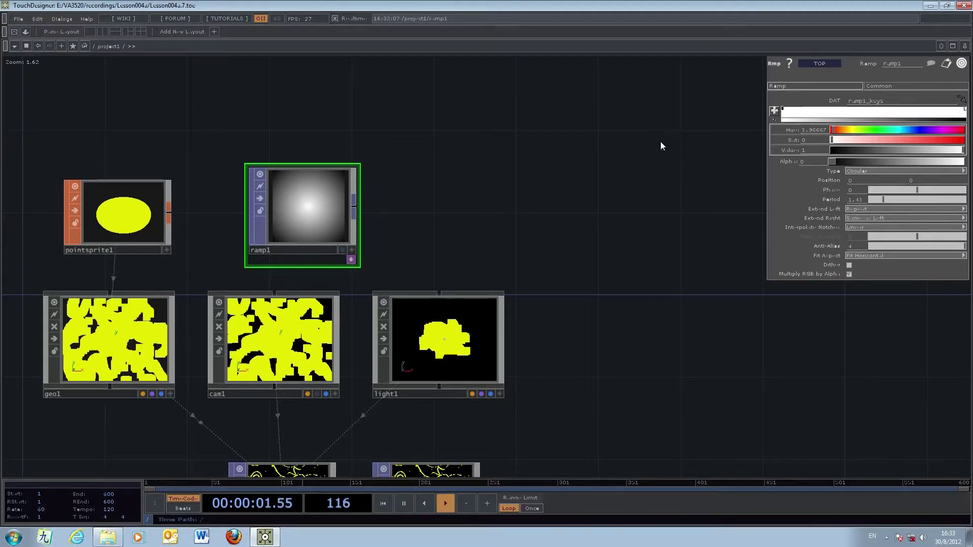
# Add two ramp keys with alpha 1 and about 0.2, and set Period to 1.69
pyautogui.click(853, 108)
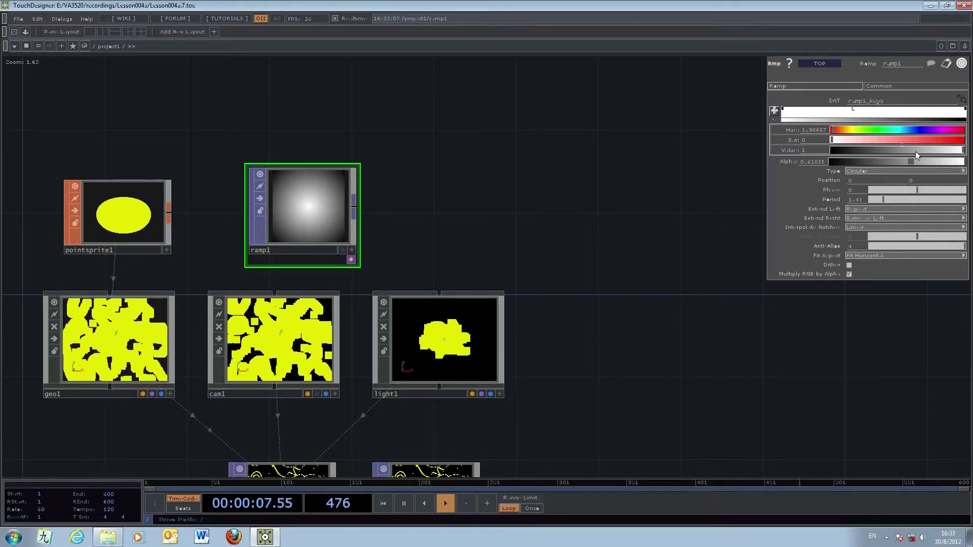
pyautogui.moveTo(910, 162); pyautogui.dragTo(963, 165)
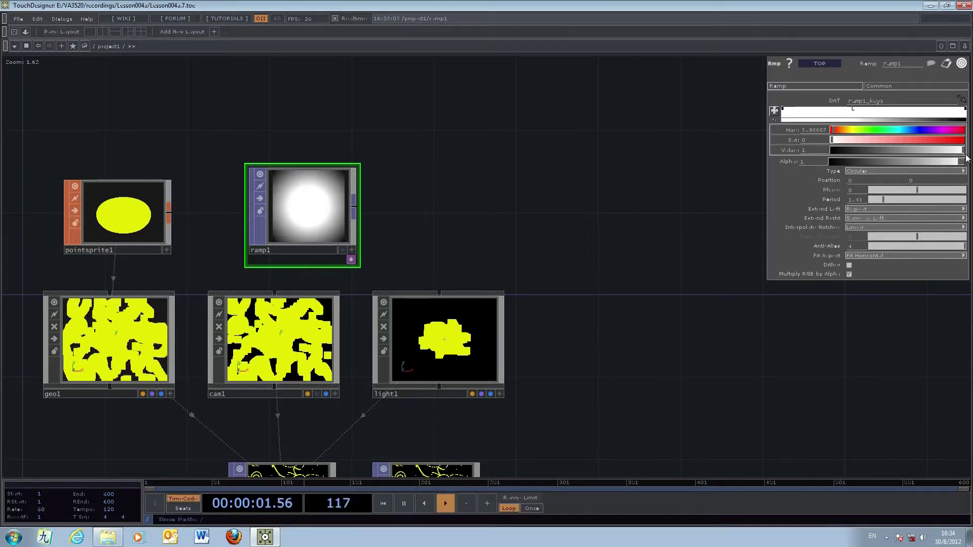
pyautogui.click(889, 108)
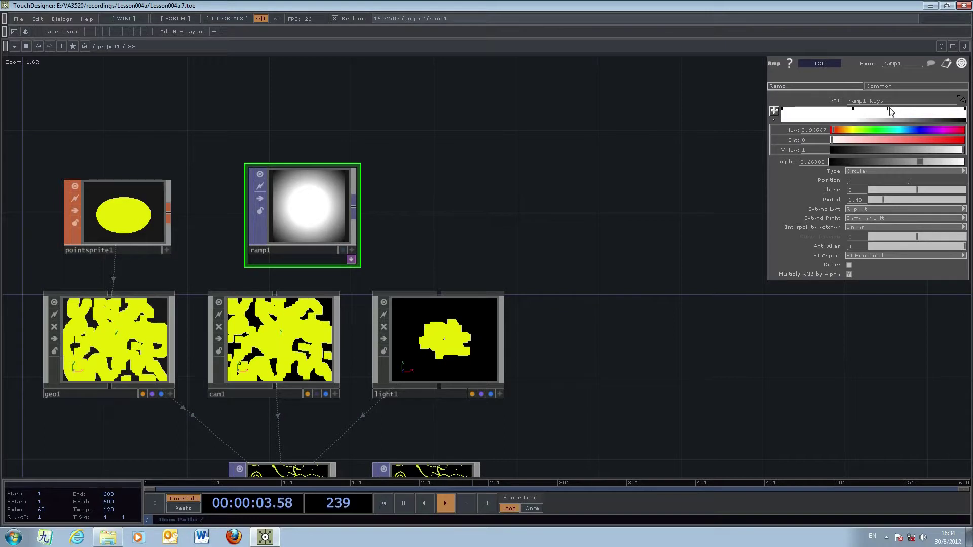
pyautogui.moveTo(919, 161); pyautogui.dragTo(829, 162)
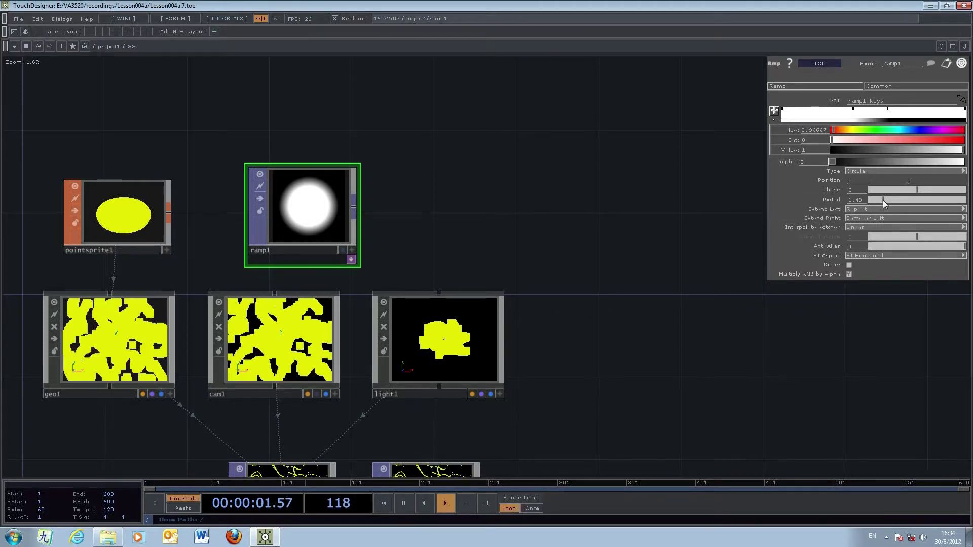
pyautogui.moveTo(883, 200); pyautogui.dragTo(886, 199)
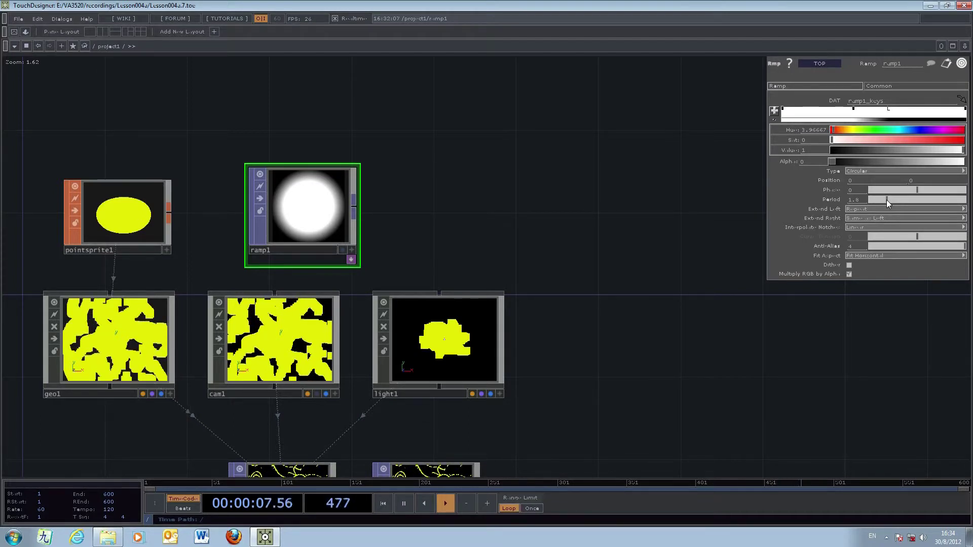
pyautogui.moveTo(886, 199); pyautogui.dragTo(885, 200)
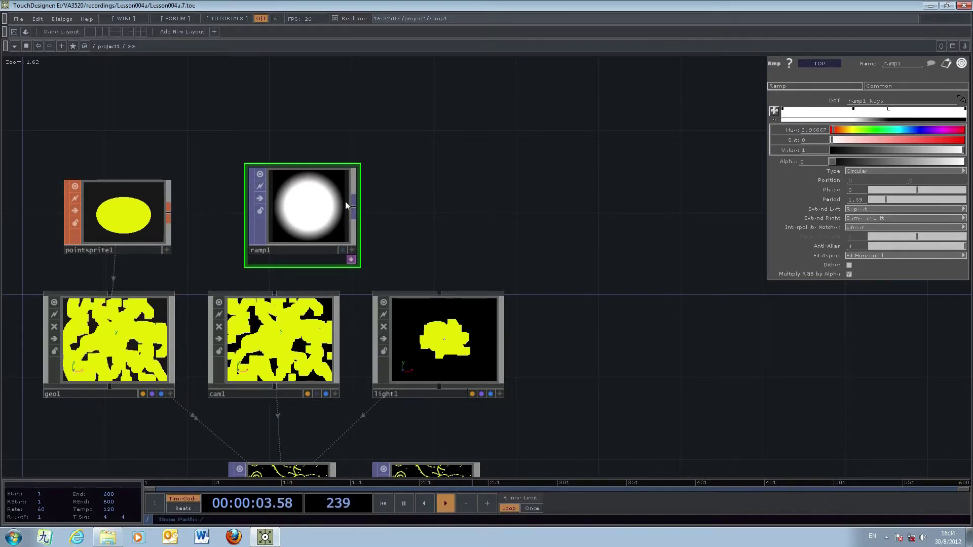
# Assign ramp1 as pointsprite1's Color Map and preview the round yellow sprites via out1
pyautogui.click(118, 224)
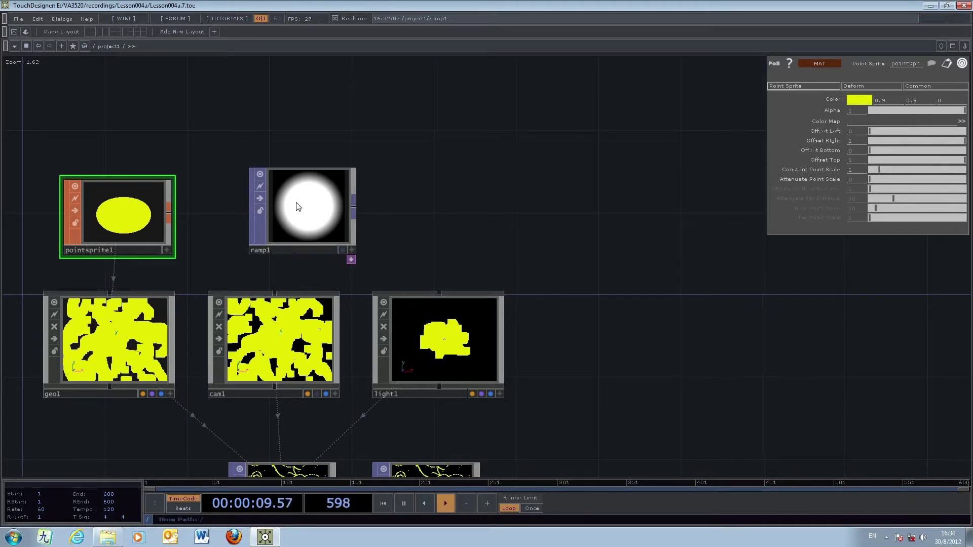
pyautogui.moveTo(298, 207); pyautogui.dragTo(646, 145)
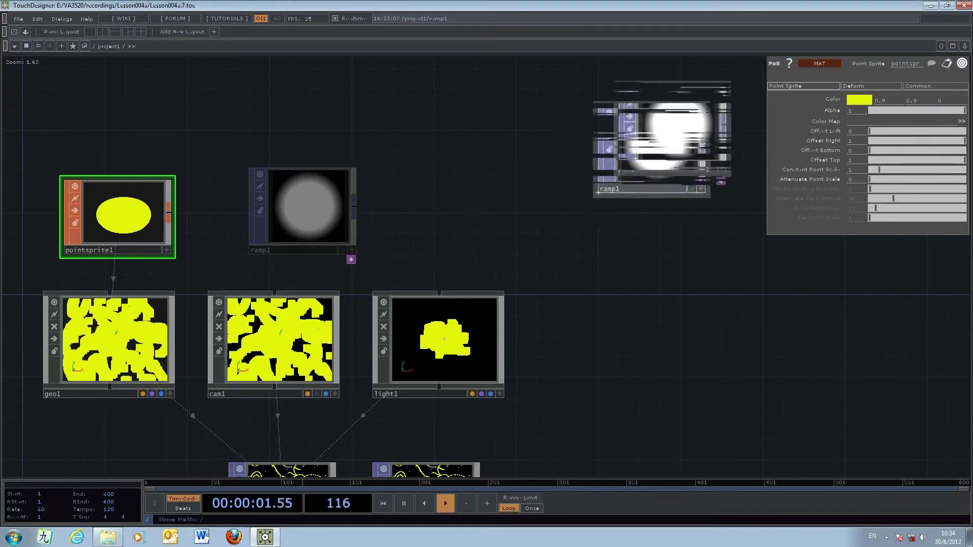
pyautogui.moveTo(598, 192); pyautogui.dragTo(861, 121)
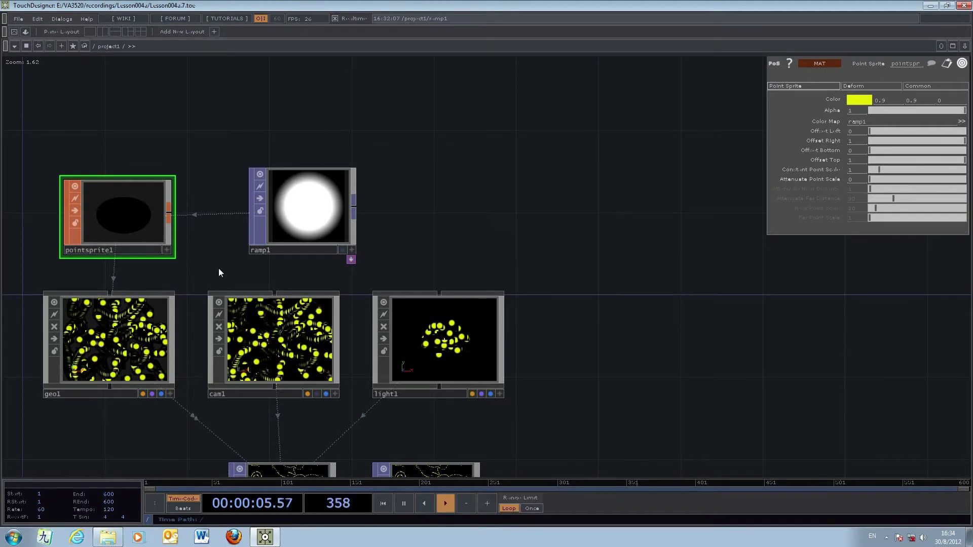
pyautogui.press('h')
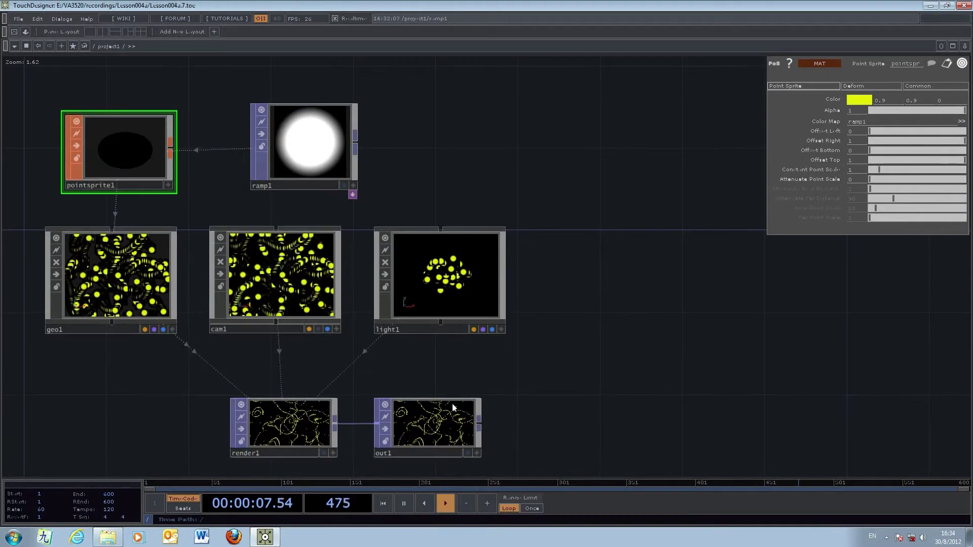
pyautogui.click(465, 452)
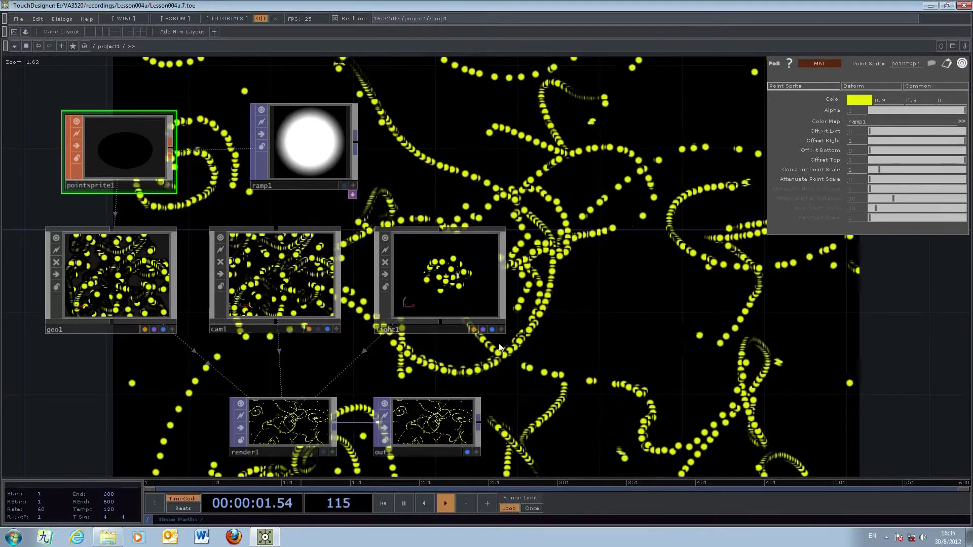
# Turn on Blending (Transparency) on pointsprite1's Common page
pyautogui.click(466, 450)
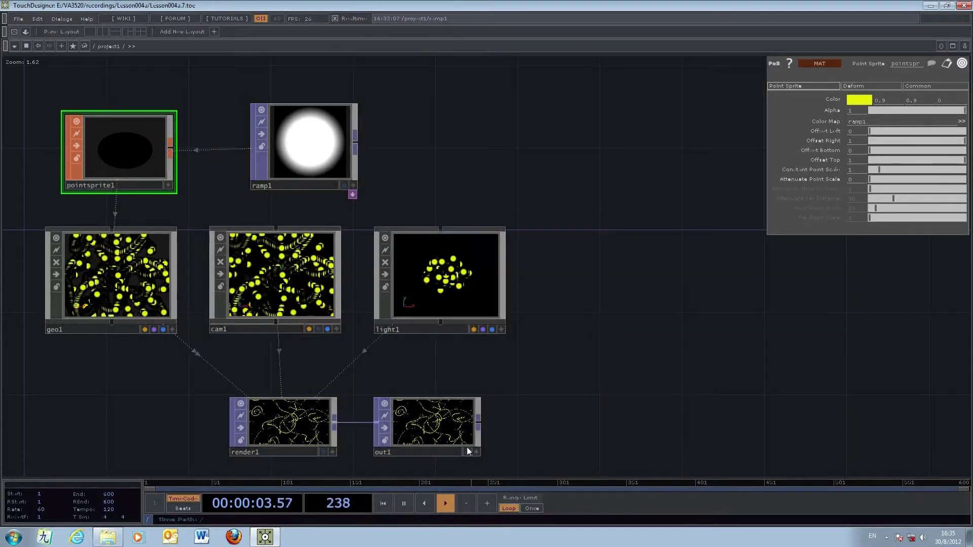
pyautogui.moveTo(701, 289); pyautogui.dragTo(697, 326)
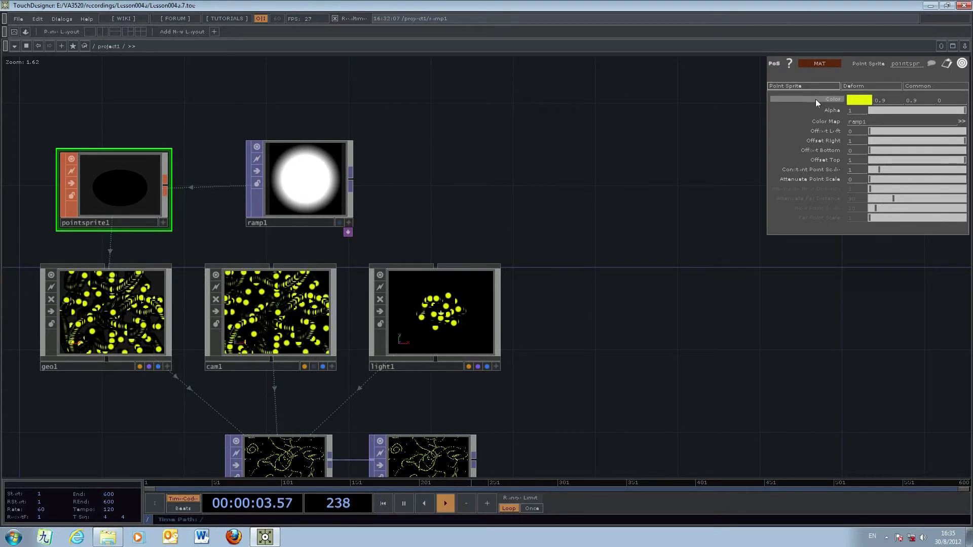
pyautogui.click(921, 85)
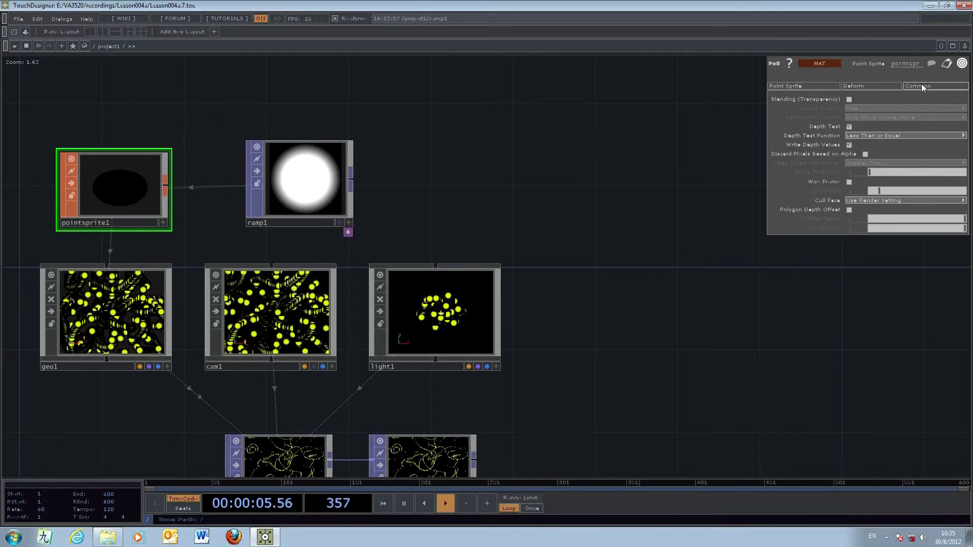
pyautogui.click(849, 99)
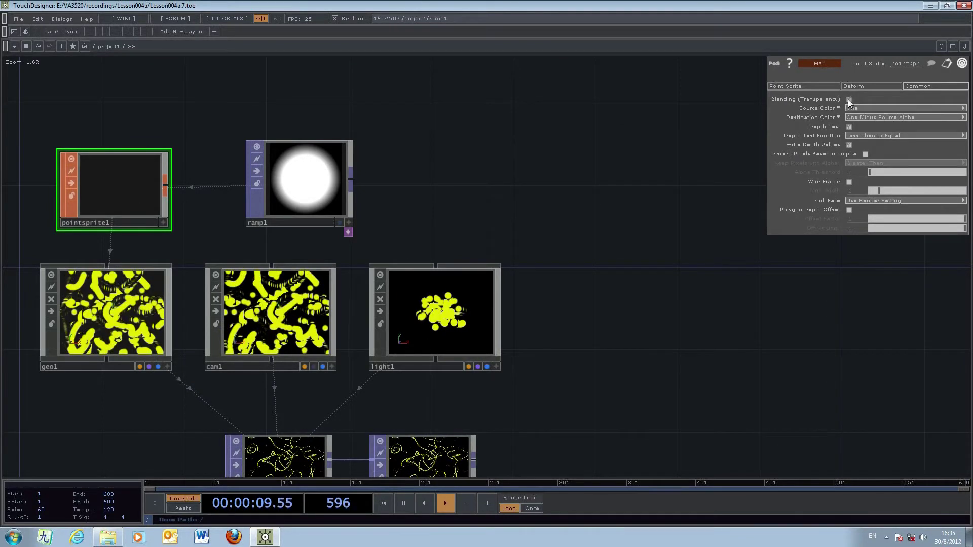
# Turn off Depth Test and preview the blended yellow trails via out1
pyautogui.moveTo(779, 309); pyautogui.dragTo(763, 290)
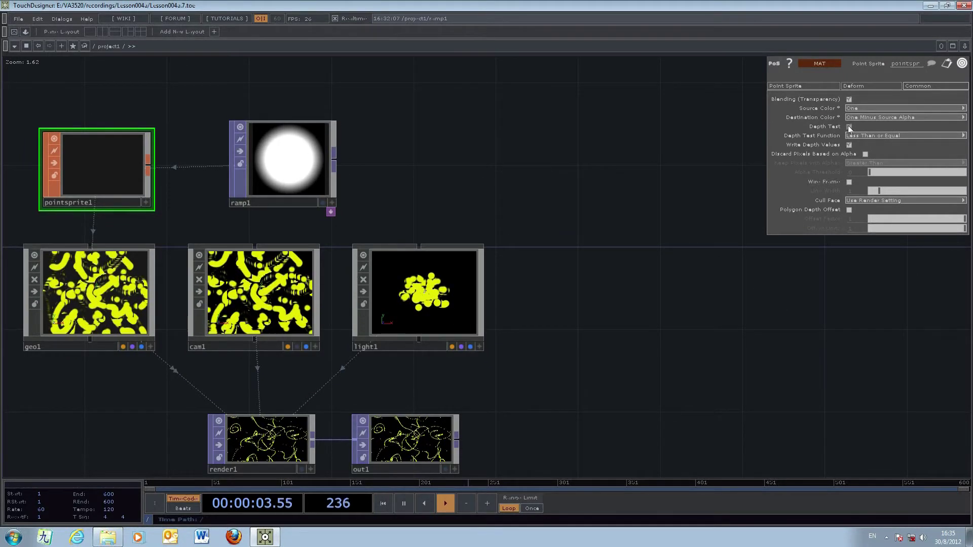
pyautogui.click(848, 126)
pyautogui.moveTo(694, 386); pyautogui.dragTo(701, 327)
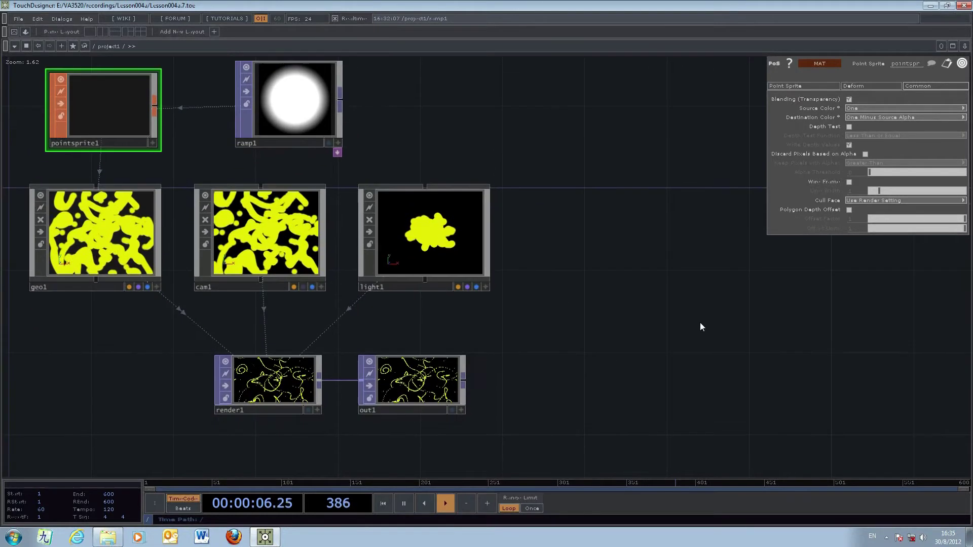
pyautogui.click(452, 410)
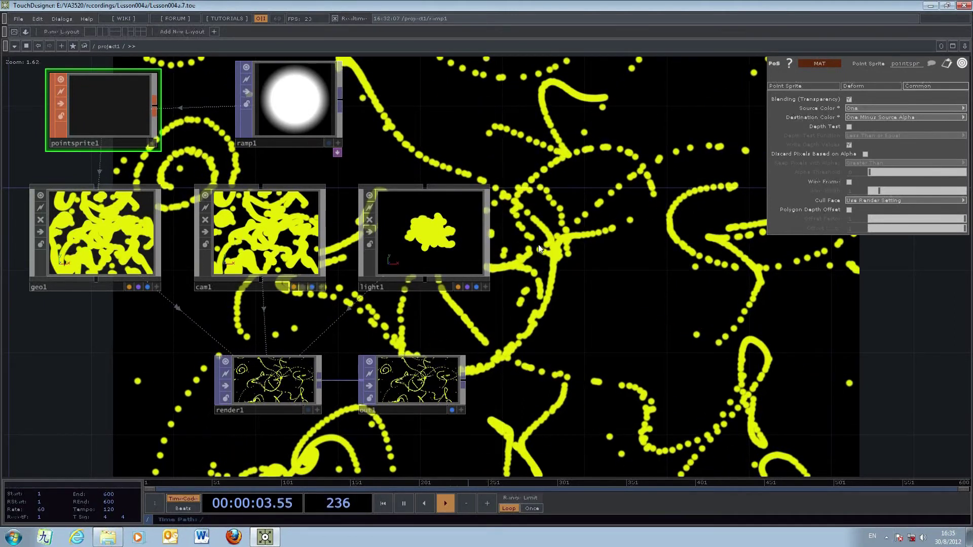
# Open out1 in a floating viewer window showing the yellow particle trails, and reposition it
pyautogui.click(451, 410)
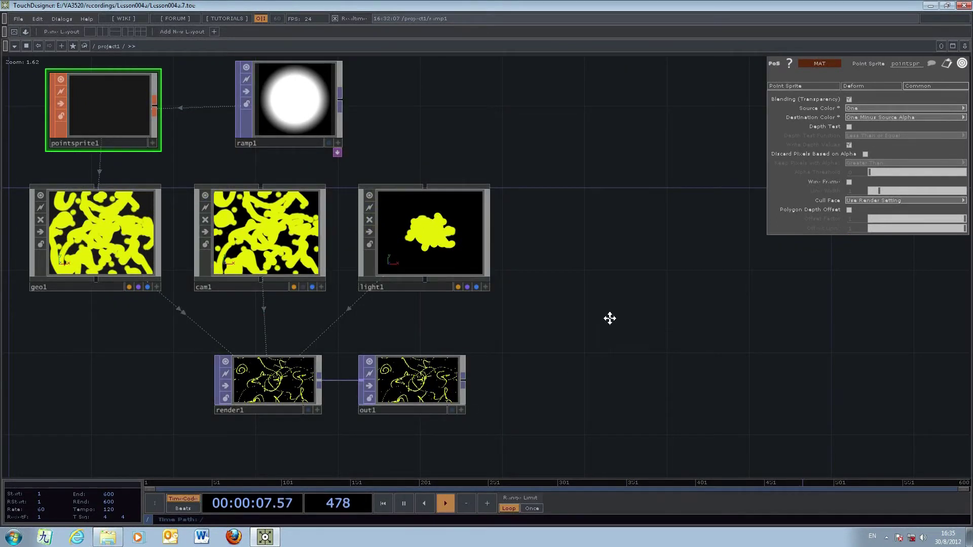
pyautogui.moveTo(610, 318); pyautogui.dragTo(651, 348)
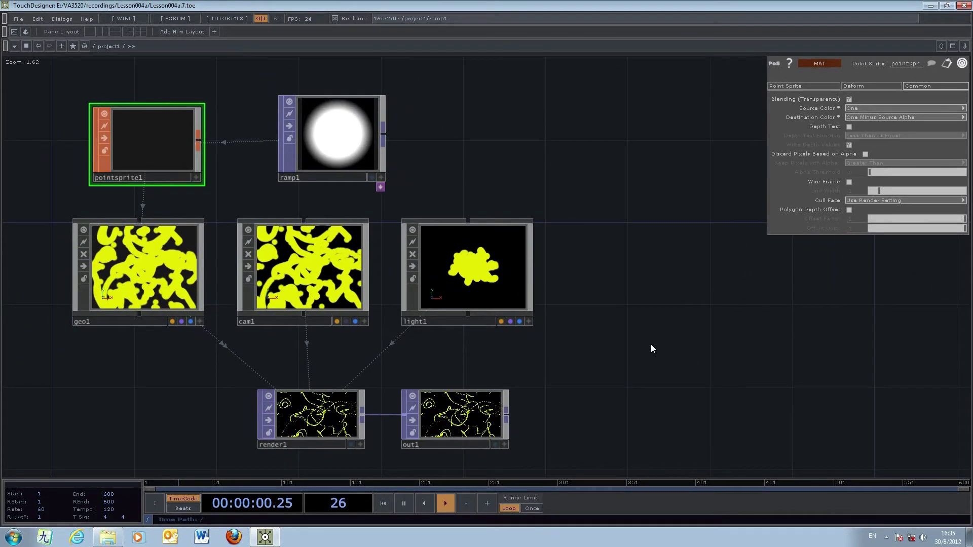
pyautogui.rightClick(466, 422)
pyautogui.click(482, 414)
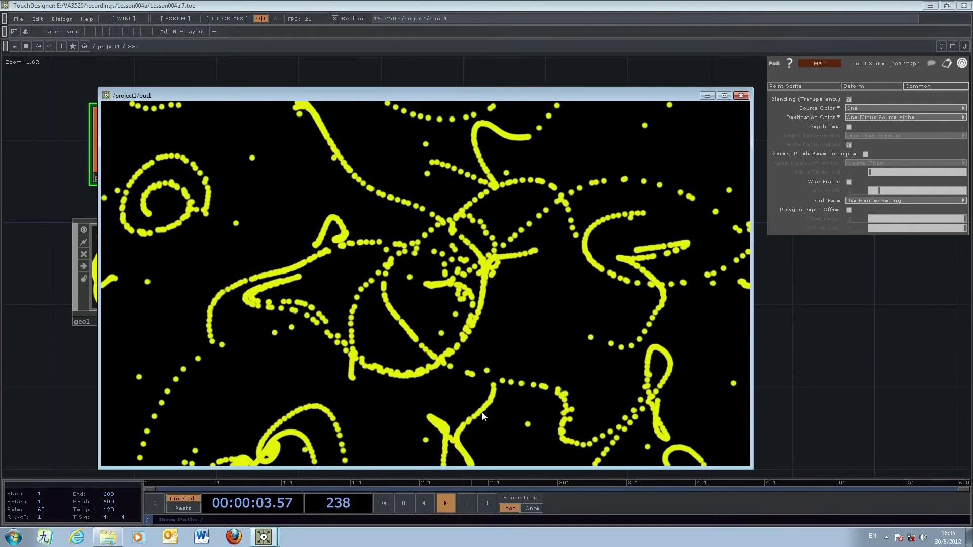
pyautogui.moveTo(570, 98); pyautogui.dragTo(573, 96)
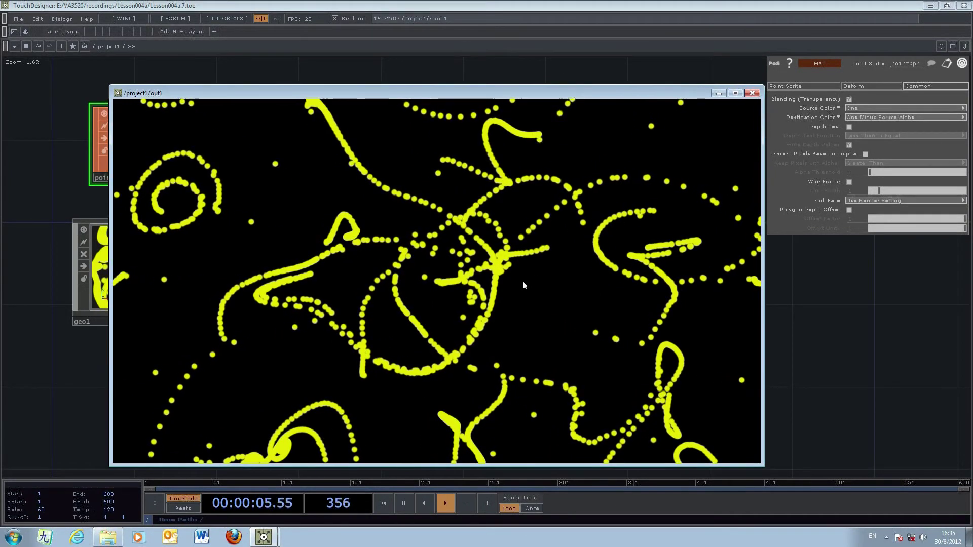